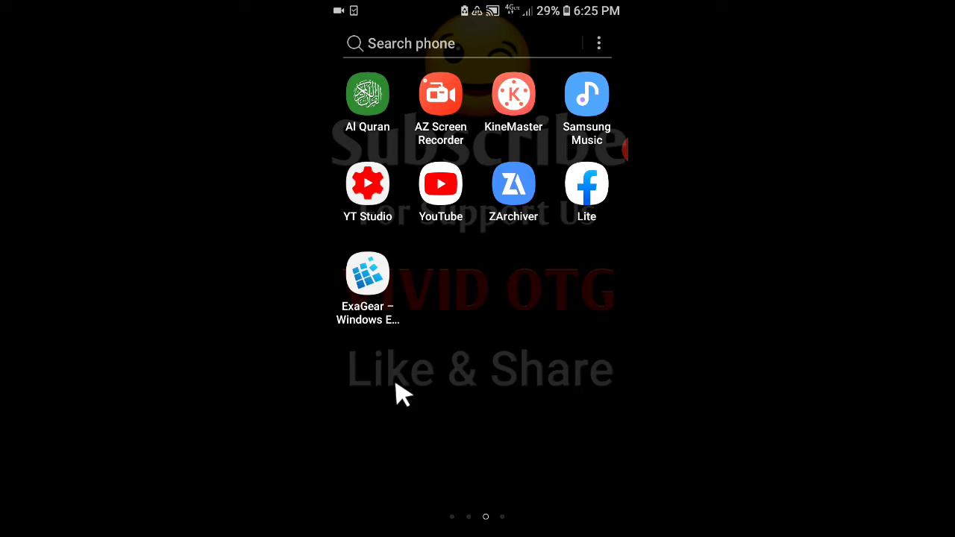
Launch the ExaGear Windows emulator, run Explorer for Container_1 from the containers manager, and display its desktop full screen
{"action": "left_click", "coordinate": [369, 296]}
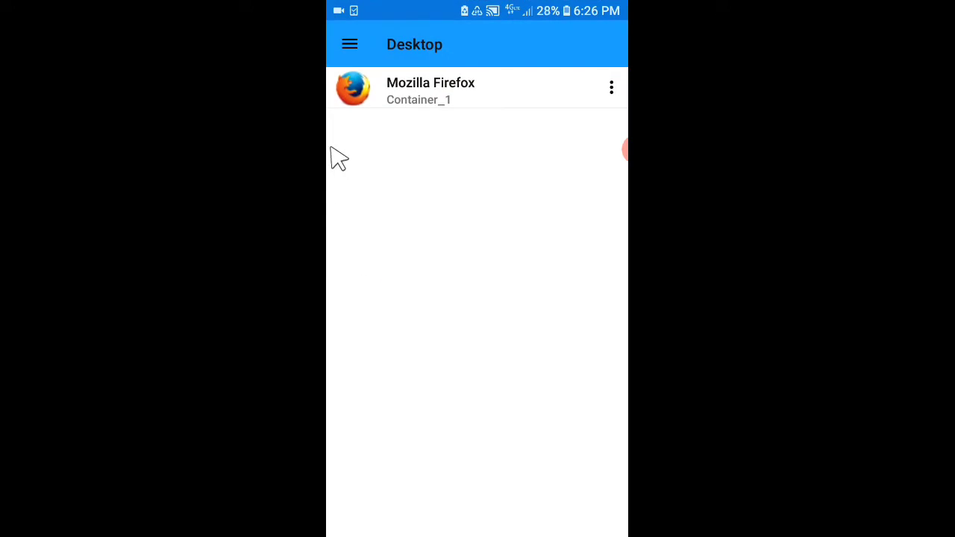
{"action": "left_click", "coordinate": [350, 45]}
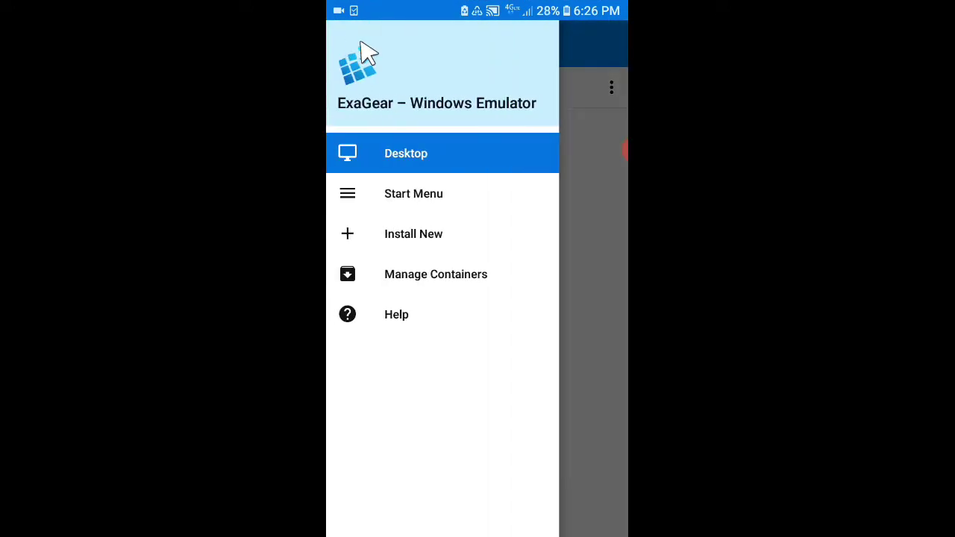
{"action": "left_click", "coordinate": [418, 283]}
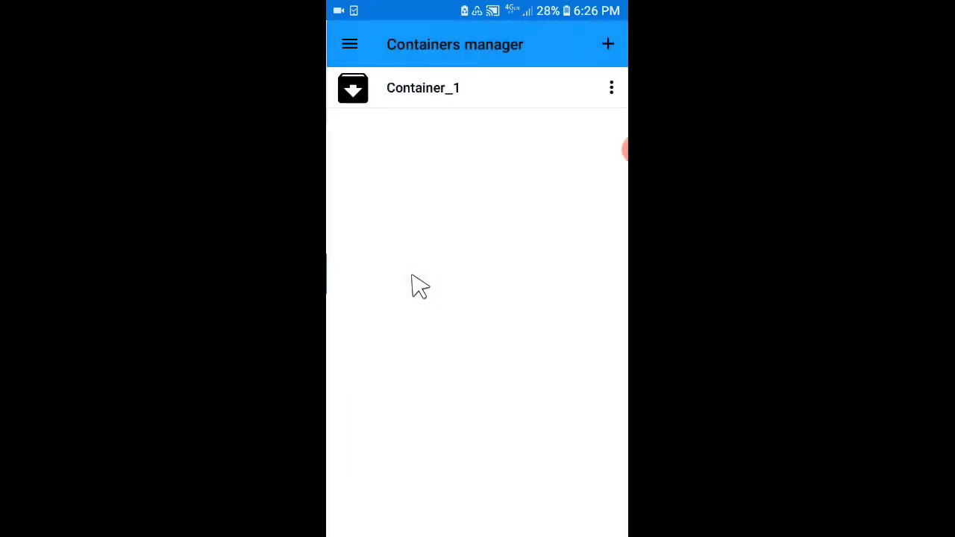
{"action": "left_click", "coordinate": [611, 88]}
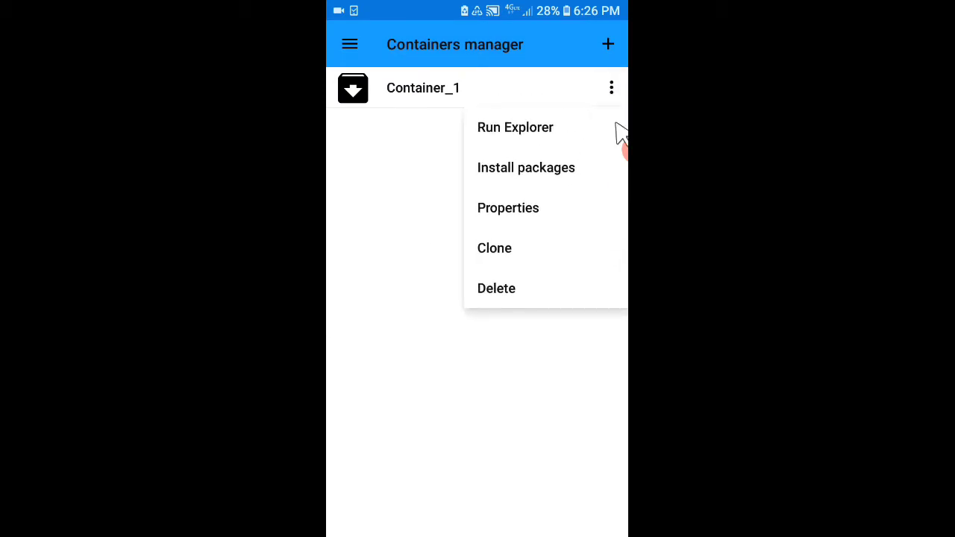
{"action": "left_click", "coordinate": [548, 126]}
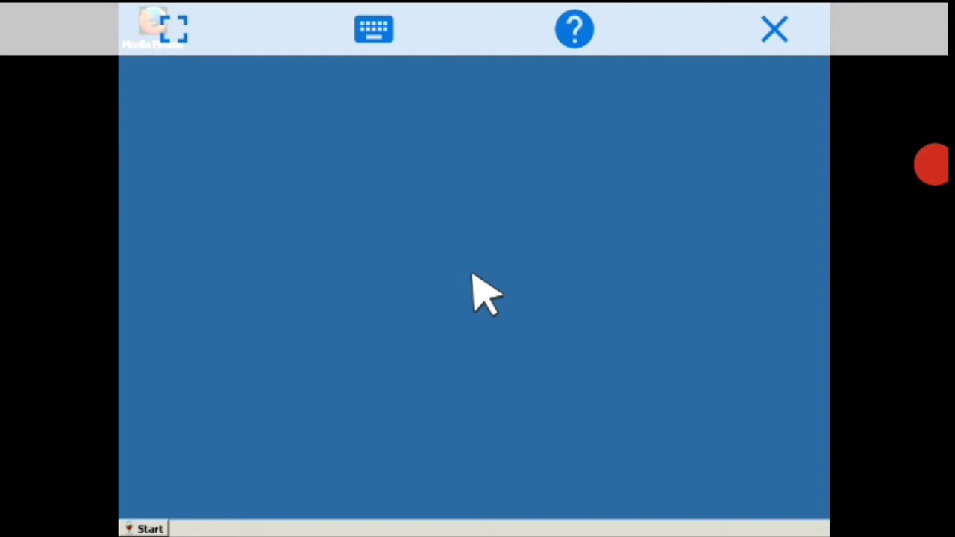
{"action": "left_click", "coordinate": [174, 31]}
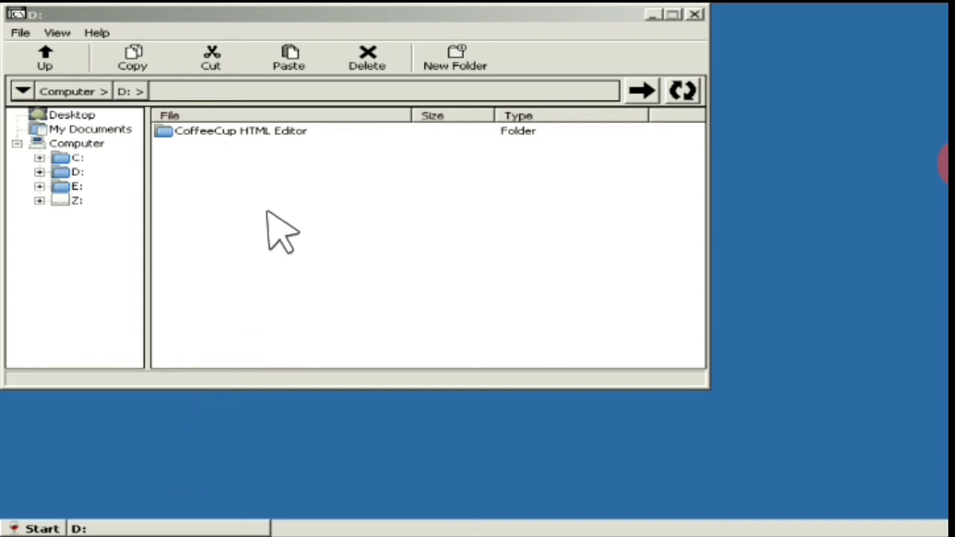
Open the CoffeeCup HTML Editor folder on D: and launch the 86.8 MB trial installer, bringing its setup to the front
{"action": "double_click", "coordinate": [300, 133]}
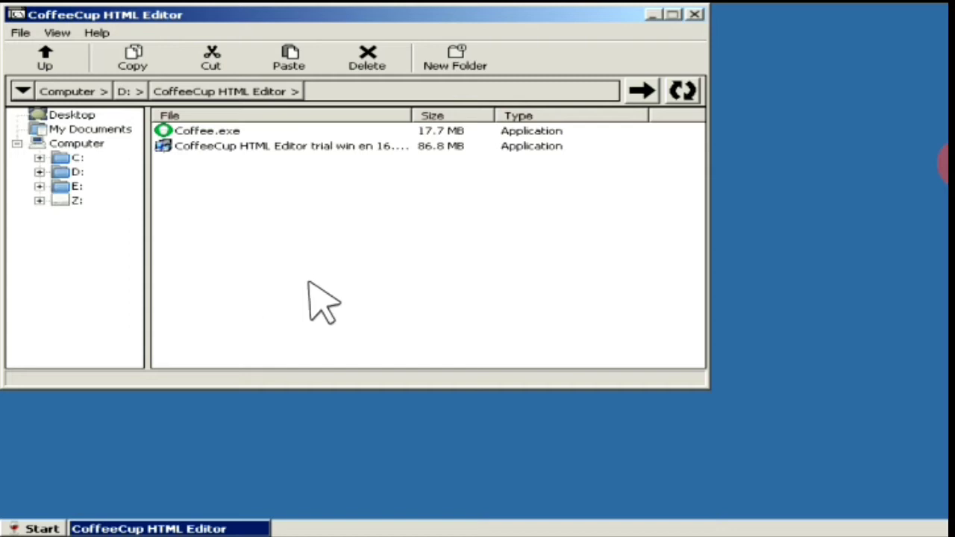
{"action": "right_click", "coordinate": [326, 146]}
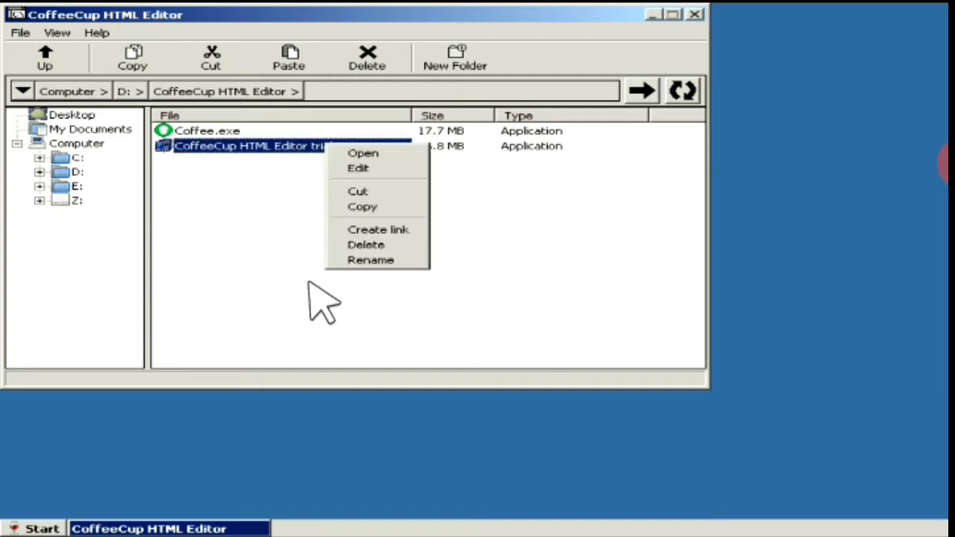
{"action": "left_click", "coordinate": [363, 153]}
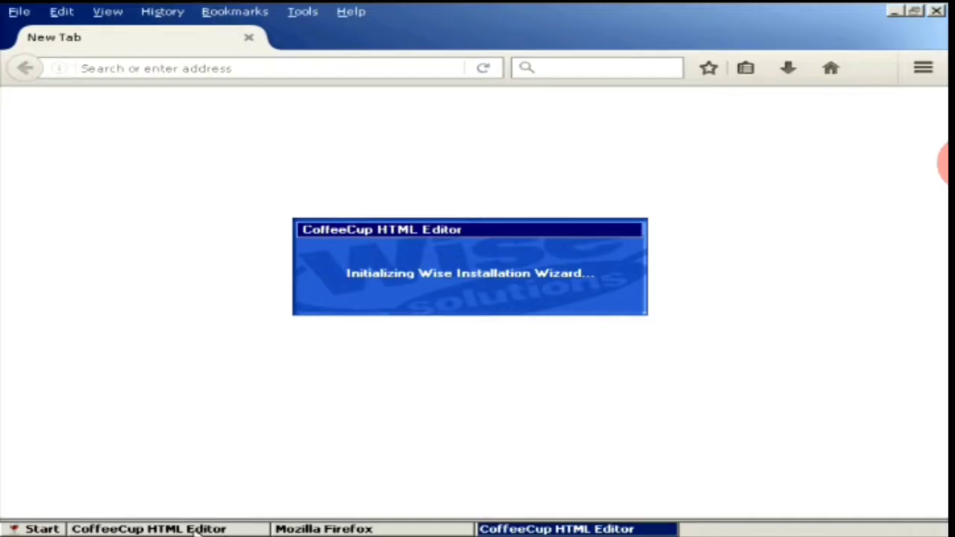
{"action": "left_click", "coordinate": [181, 528]}
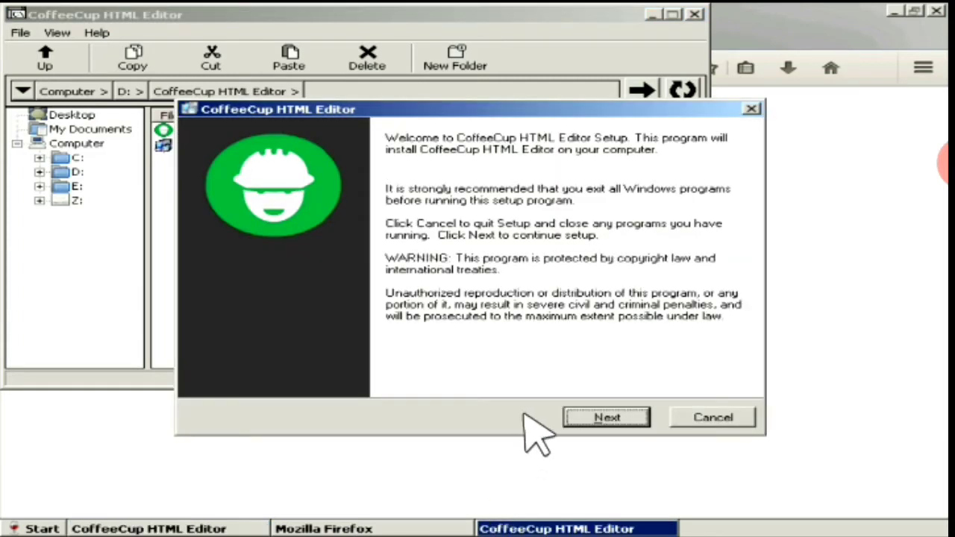
Accept the CoffeeCup HTML Editor license agreement, keep the default destination folder, and start the installation
{"action": "left_click", "coordinate": [607, 418]}
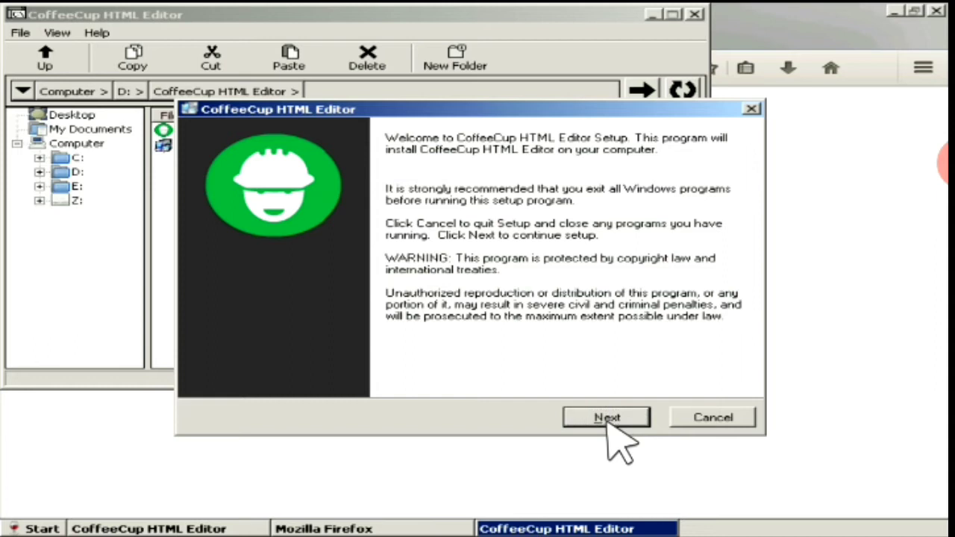
{"action": "left_click", "coordinate": [607, 418]}
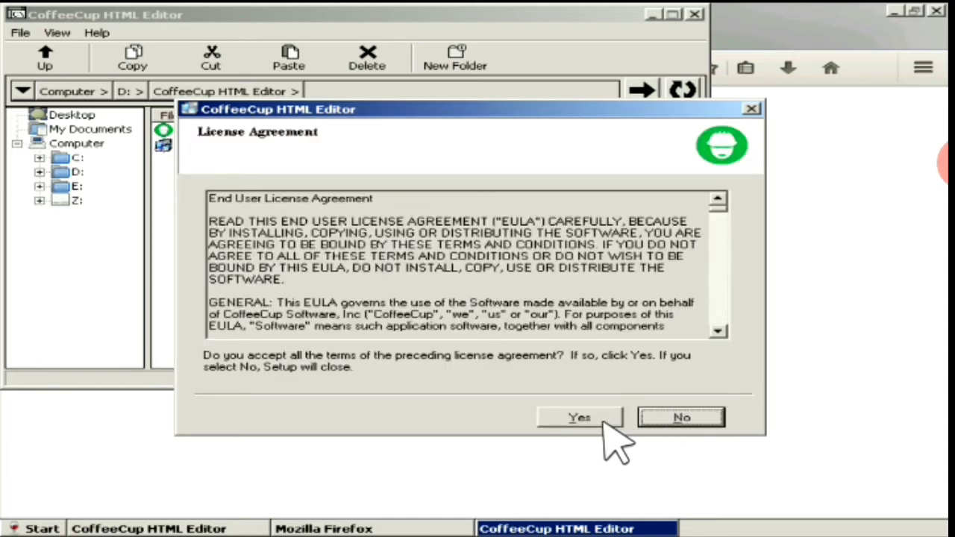
{"action": "left_click", "coordinate": [597, 422]}
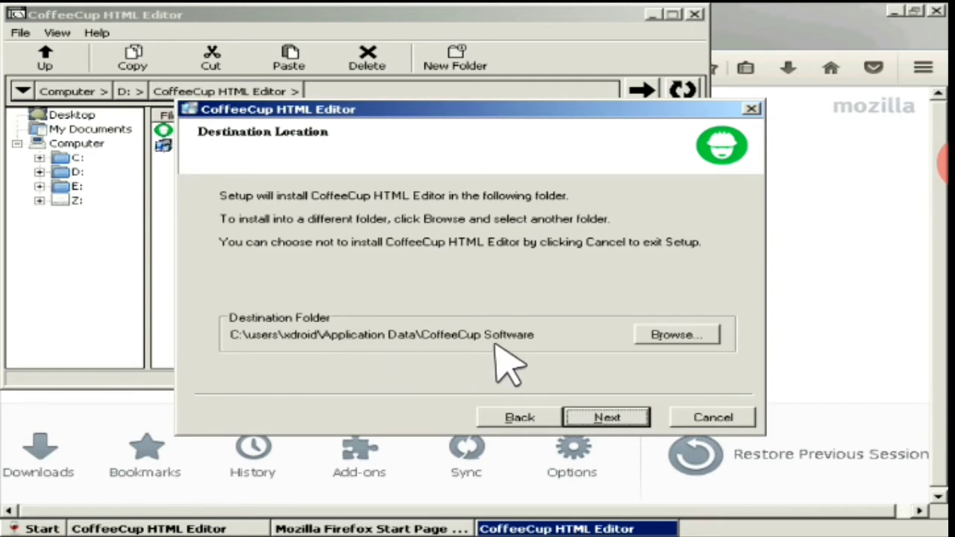
{"action": "left_click", "coordinate": [608, 418]}
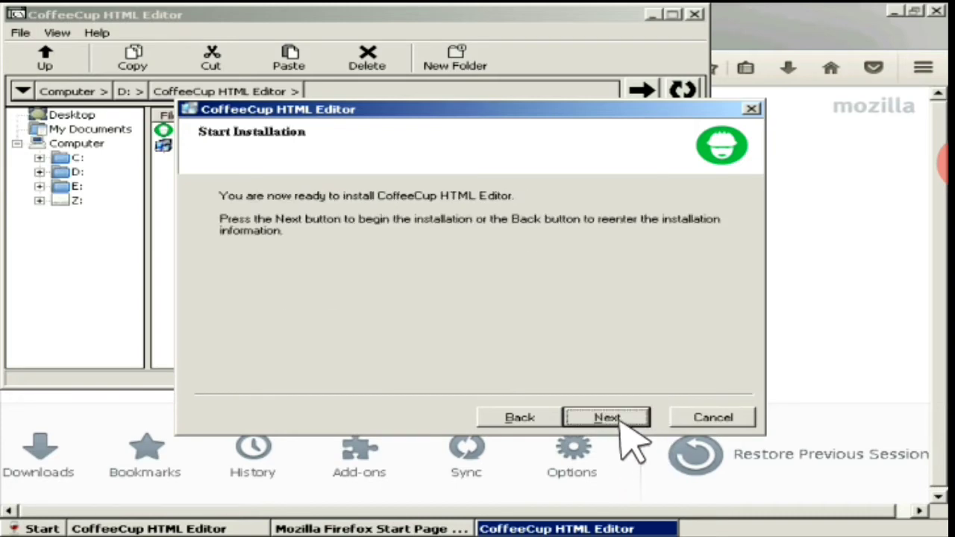
{"action": "left_click", "coordinate": [620, 423]}
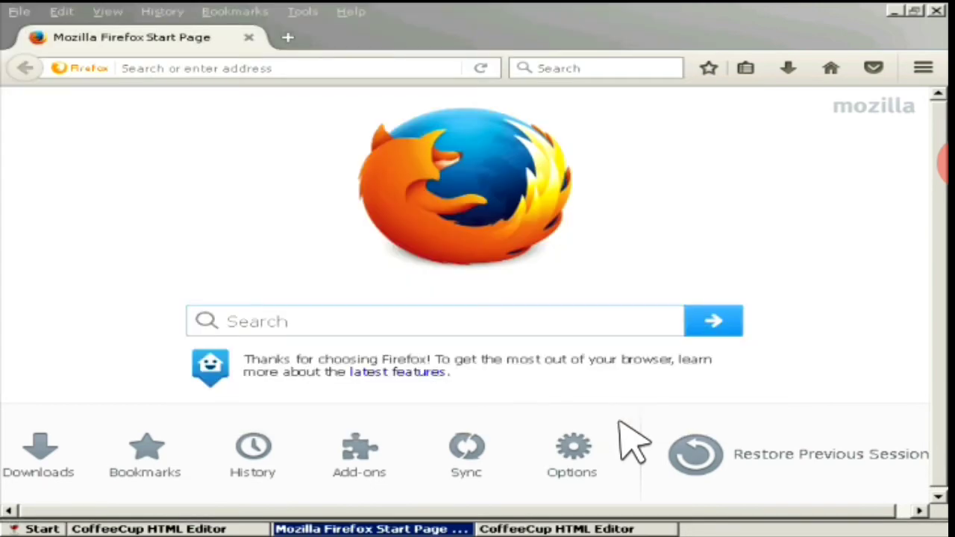
Bring the running installer back to the front and finish the setup with Launch CoffeeCup HTML Editor unchecked
{"action": "left_click", "coordinate": [613, 530]}
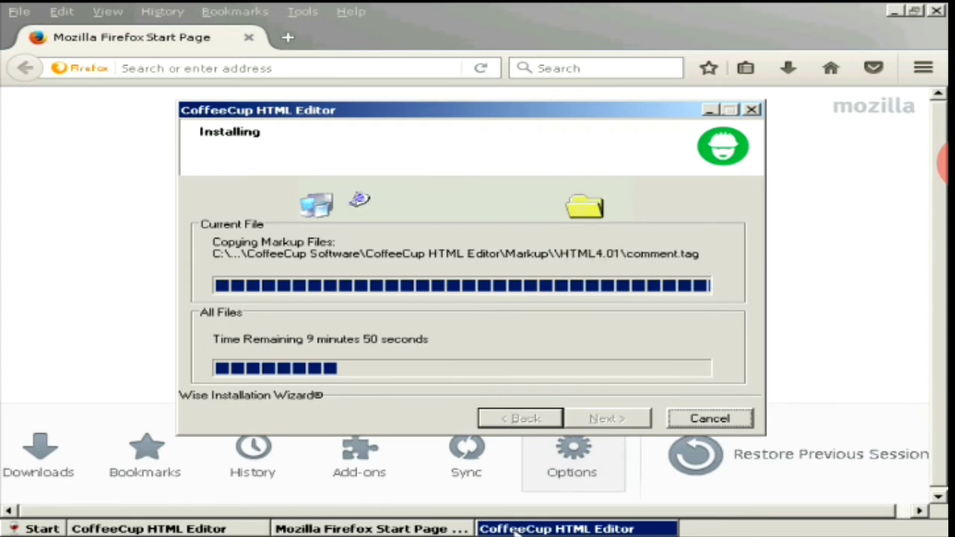
{"action": "left_click", "coordinate": [513, 532]}
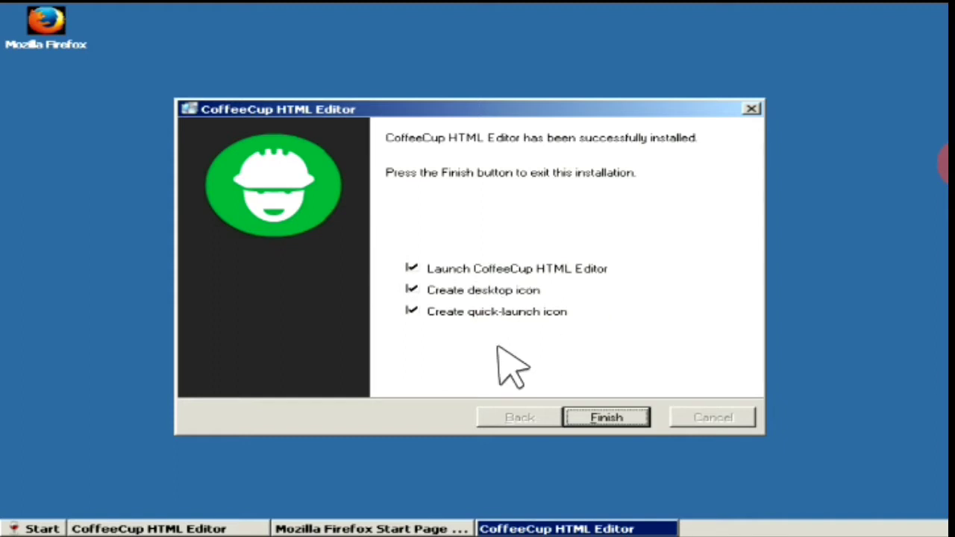
{"action": "left_click", "coordinate": [413, 269]}
{"action": "left_click", "coordinate": [616, 419]}
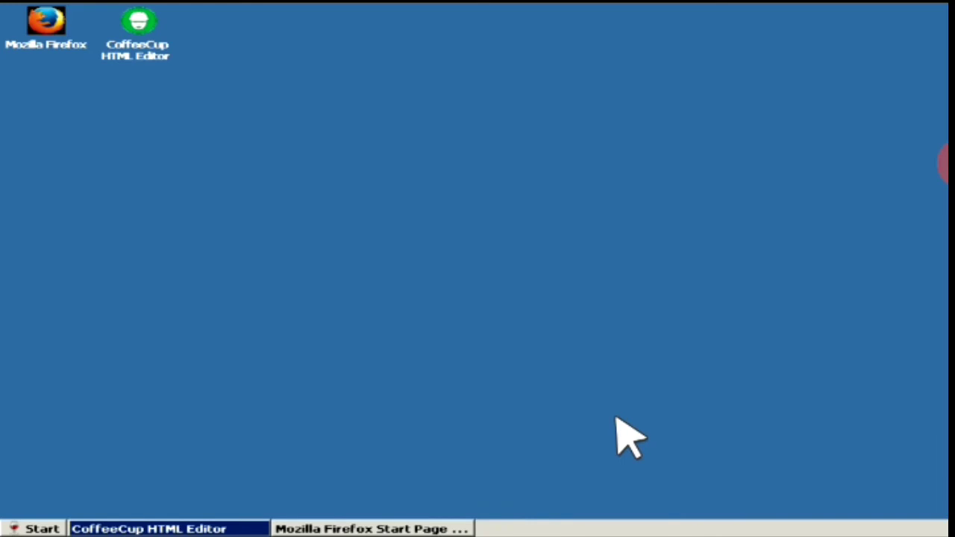
Return to the CoffeeCup HTML Editor folder on D: and copy Coffee.exe
{"action": "left_click", "coordinate": [213, 530]}
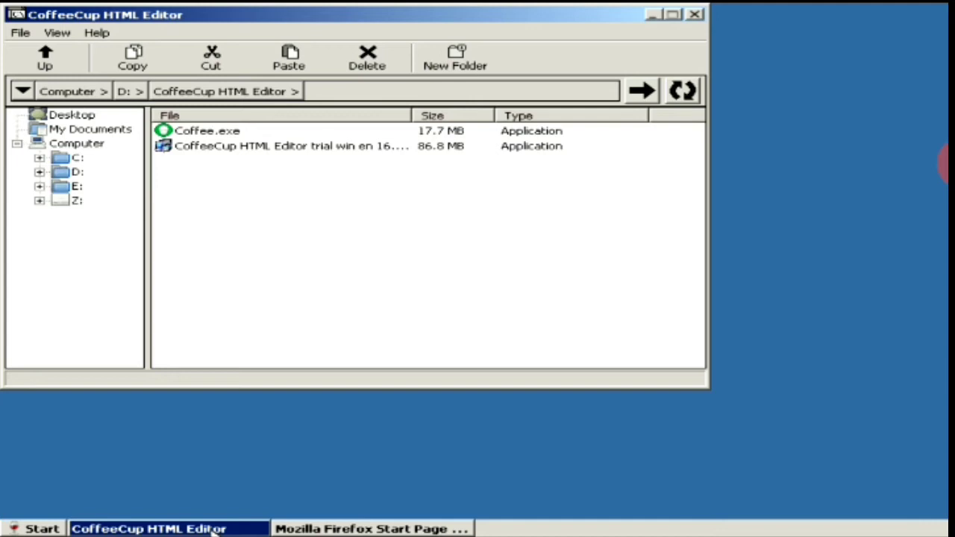
{"action": "key", "text": "shift+F10"}
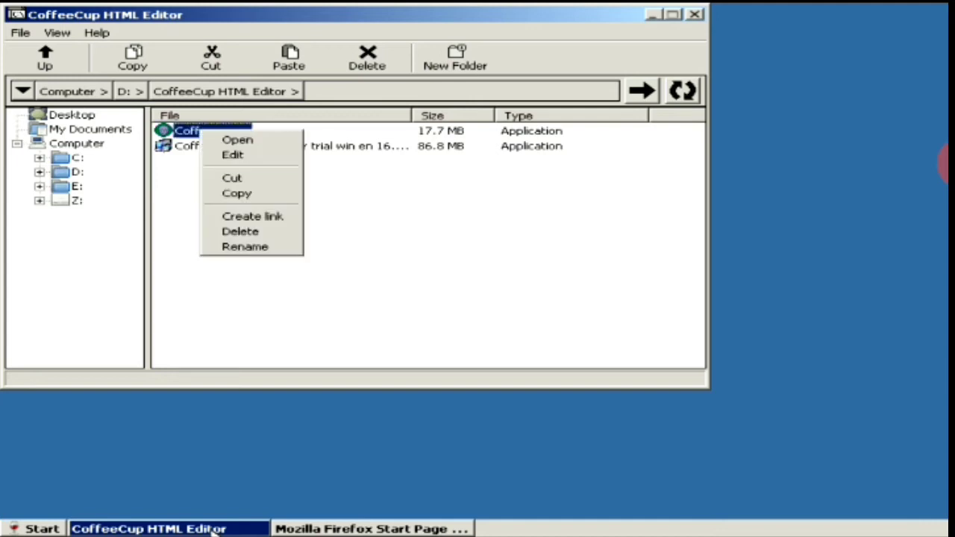
{"action": "key", "text": "Escape"}
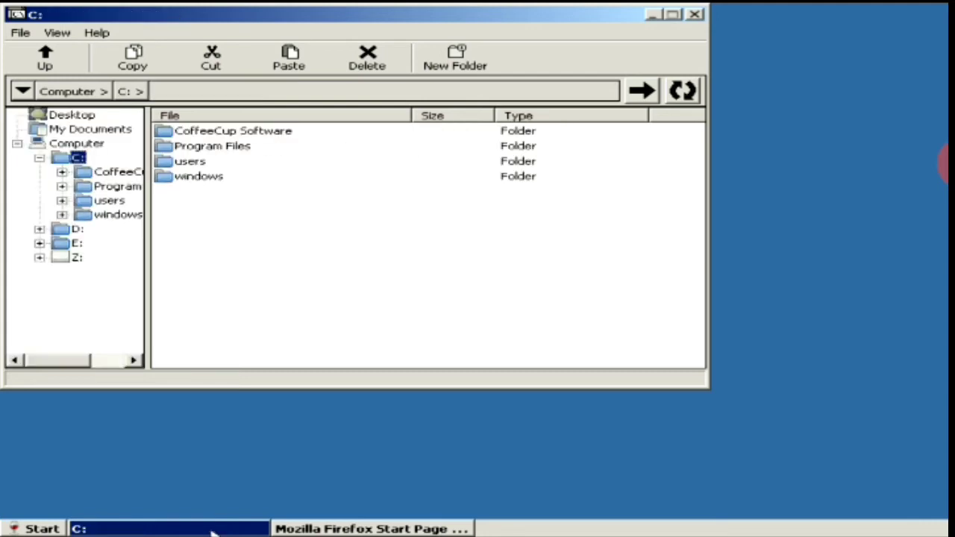
Open the install folder C:\users\xdroid\Application Data\CoffeeCup Software in the file explorer
{"action": "key", "text": "Down"}
{"action": "key", "text": "Down"}
{"action": "key", "text": "Down"}
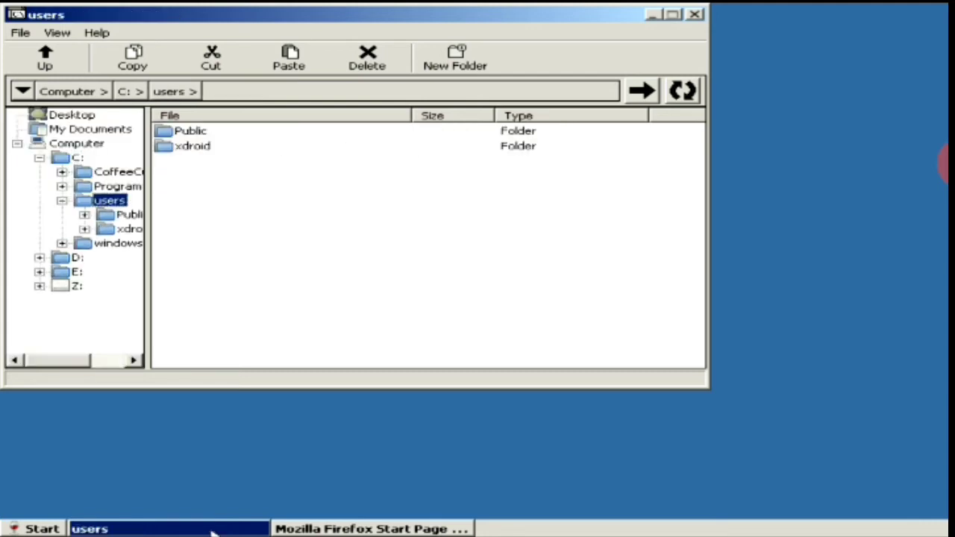
{"action": "key", "text": "Down"}
{"action": "key", "text": "Down"}
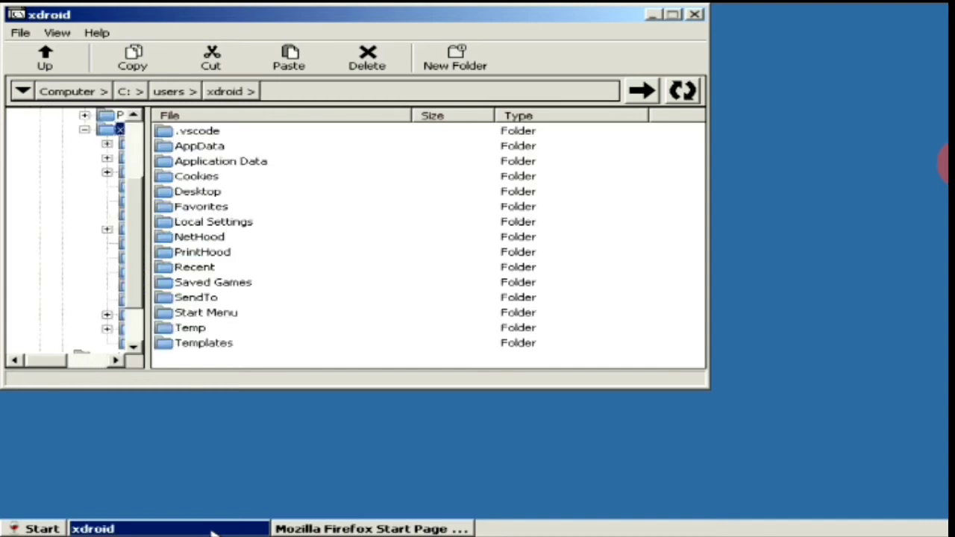
{"action": "key", "text": "Tab"}
{"action": "key", "text": "Down"}
{"action": "key", "text": "Down"}
{"action": "key", "text": "Down"}
{"action": "key", "text": "Return"}
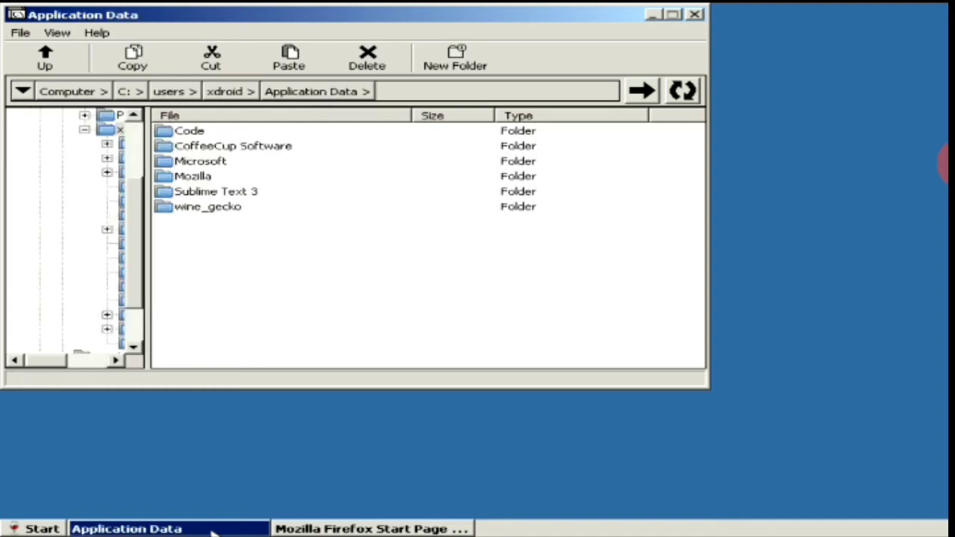
{"action": "key", "text": "Down"}
{"action": "key", "text": "Return"}
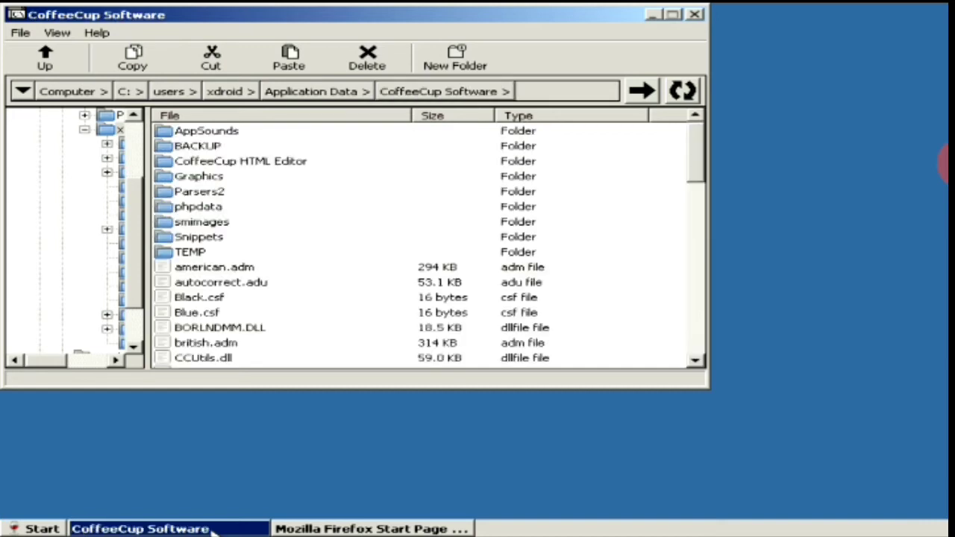
Paste the copied Coffee.exe into the CoffeeCup Software folder, replacing the existing file, and minimize the explorer window
{"action": "type", "text": "coffee."}
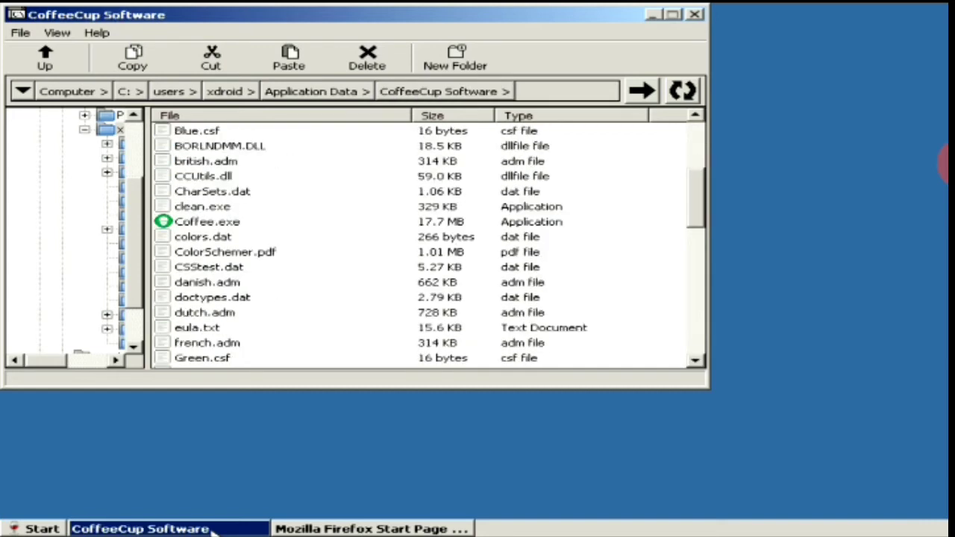
{"action": "key", "text": "ctrl+v"}
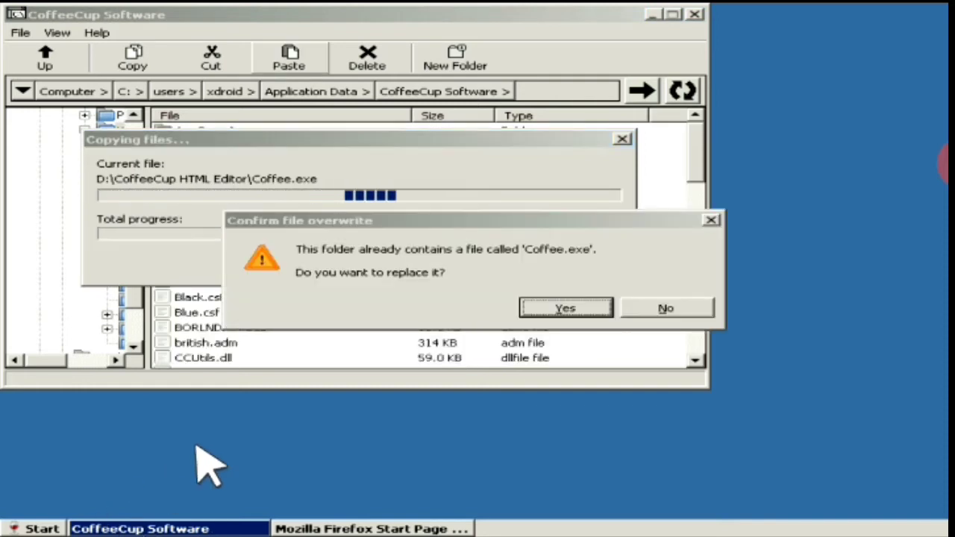
{"action": "left_click", "coordinate": [566, 308]}
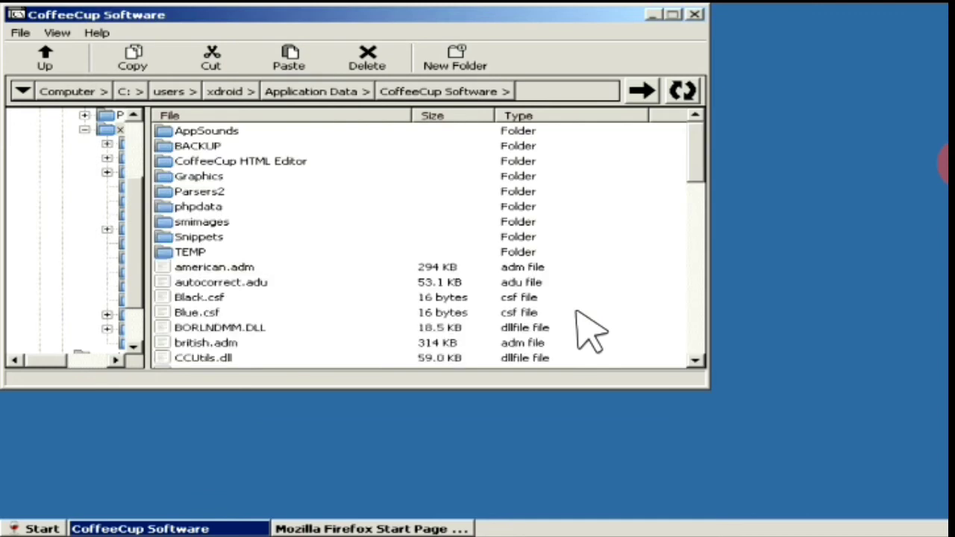
{"action": "left_click", "coordinate": [655, 16]}
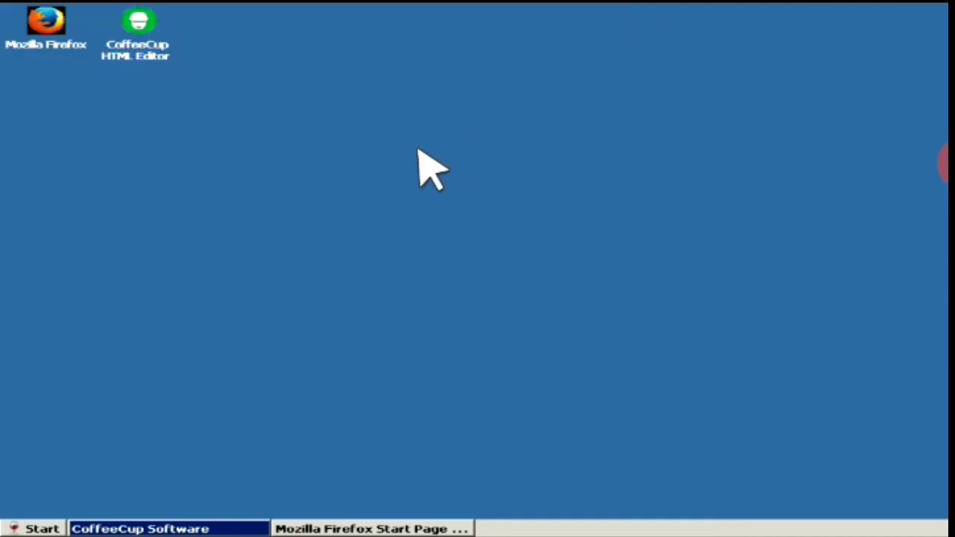
Launch CoffeeCup HTML Editor from the CoffeeCup Software program group
{"action": "left_click", "coordinate": [23, 528]}
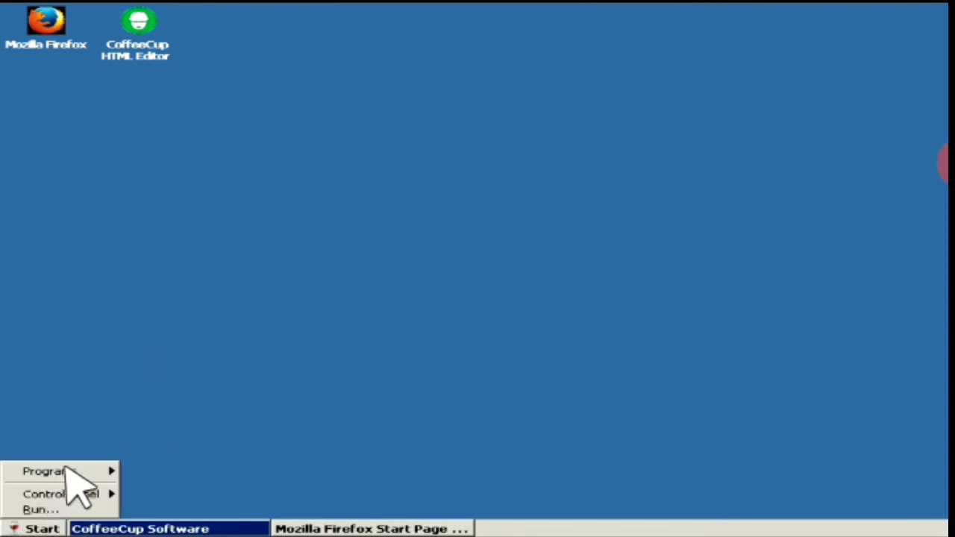
{"action": "mouse_move", "coordinate": [75, 474]}
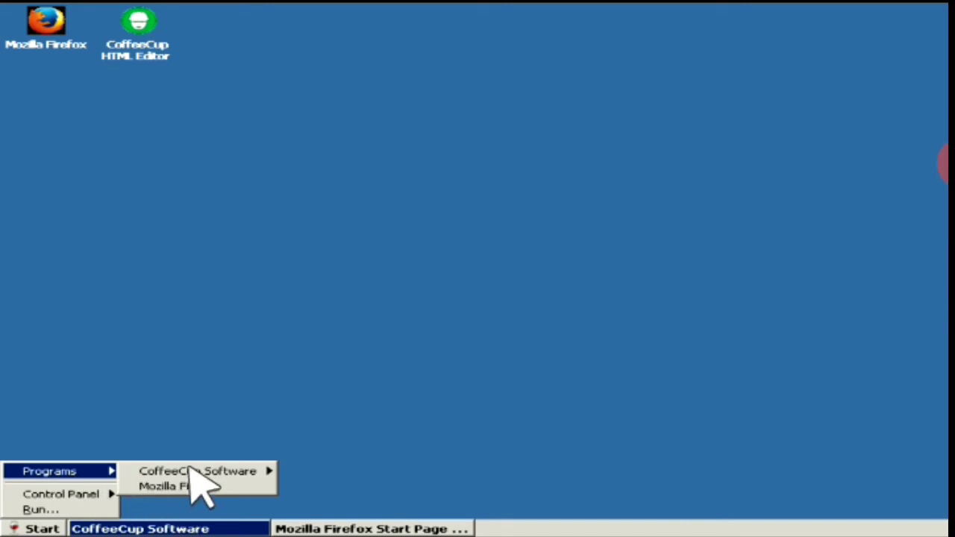
{"action": "mouse_move", "coordinate": [218, 477]}
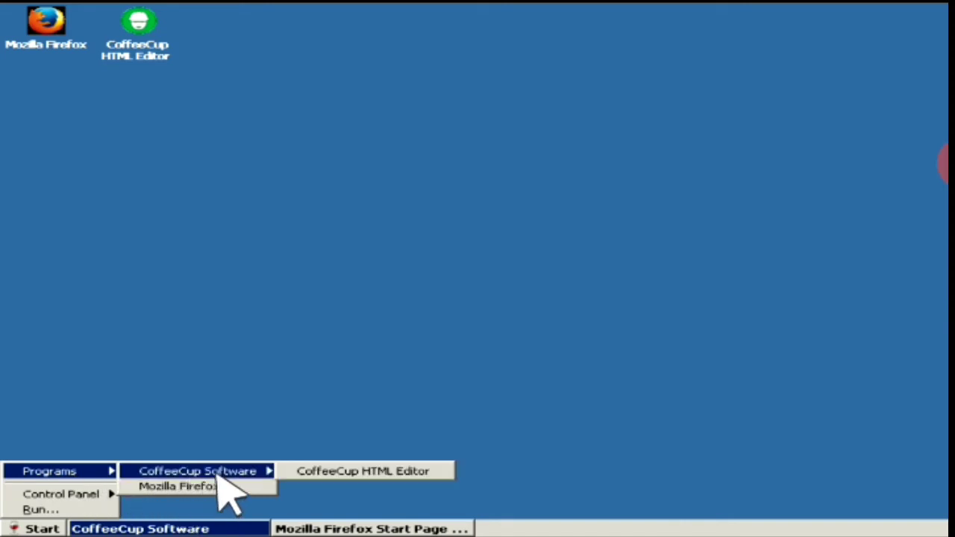
{"action": "left_click", "coordinate": [220, 530]}
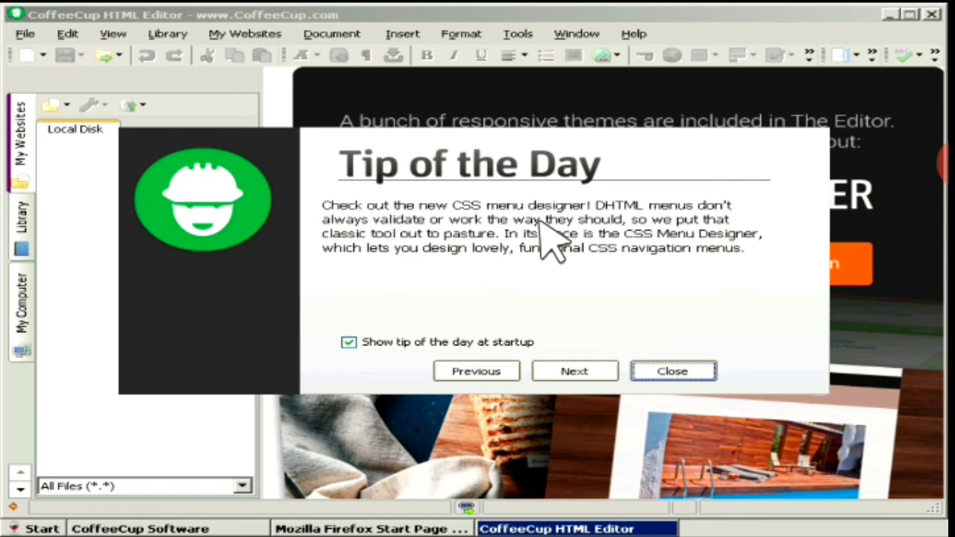
Page forward through the Tip of the Day entries in CoffeeCup HTML Editor
{"action": "left_click", "coordinate": [574, 371]}
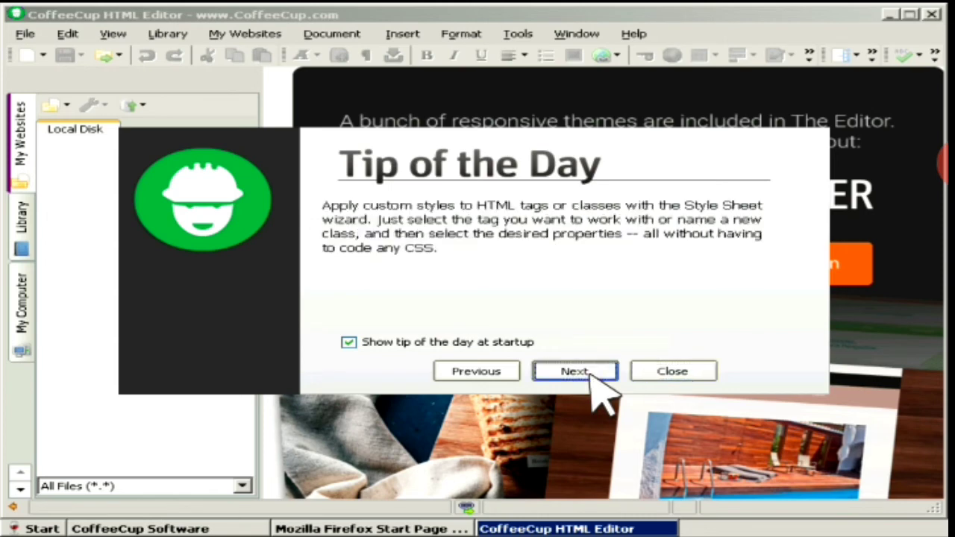
{"action": "left_click", "coordinate": [574, 372]}
{"action": "left_click", "coordinate": [591, 377]}
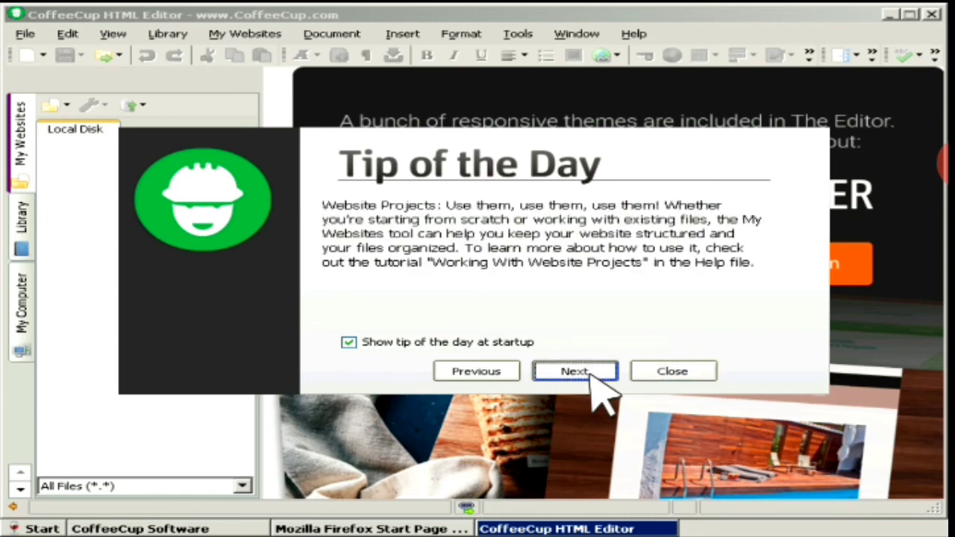
Read two more tips and close the Tip of the Day window
{"action": "left_click", "coordinate": [592, 377]}
{"action": "left_click", "coordinate": [591, 377]}
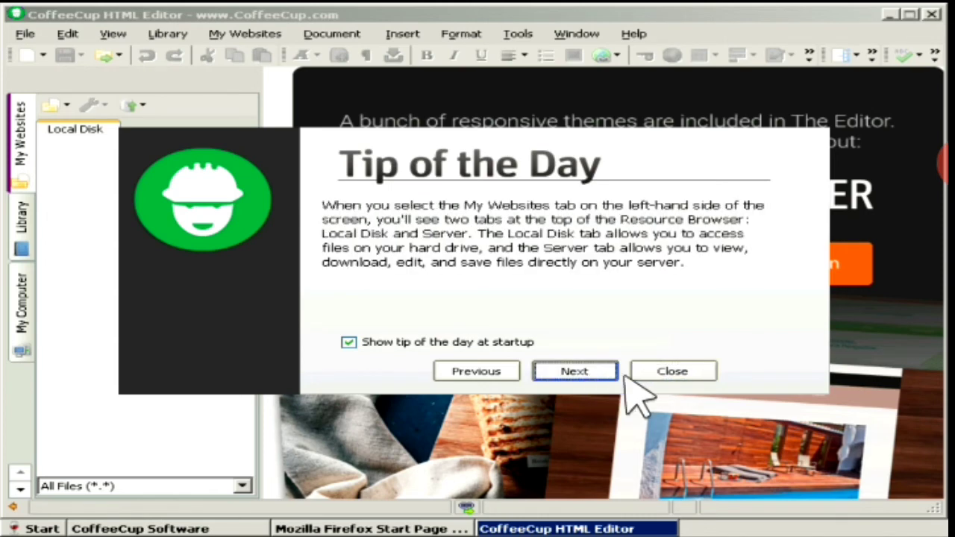
{"action": "left_click", "coordinate": [675, 373]}
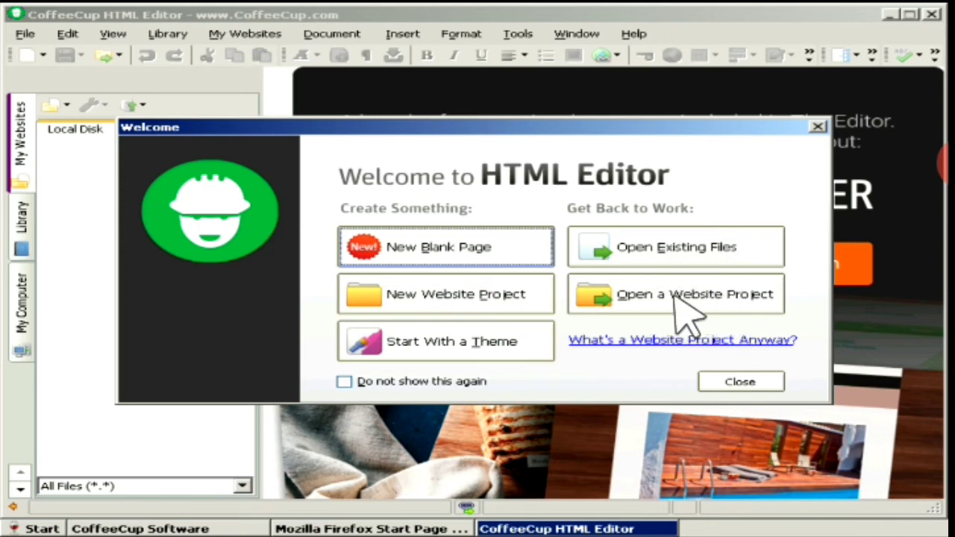
Check the Theme/Layout Chooser from the welcome screen for available themes and cancel it
{"action": "left_click", "coordinate": [451, 351]}
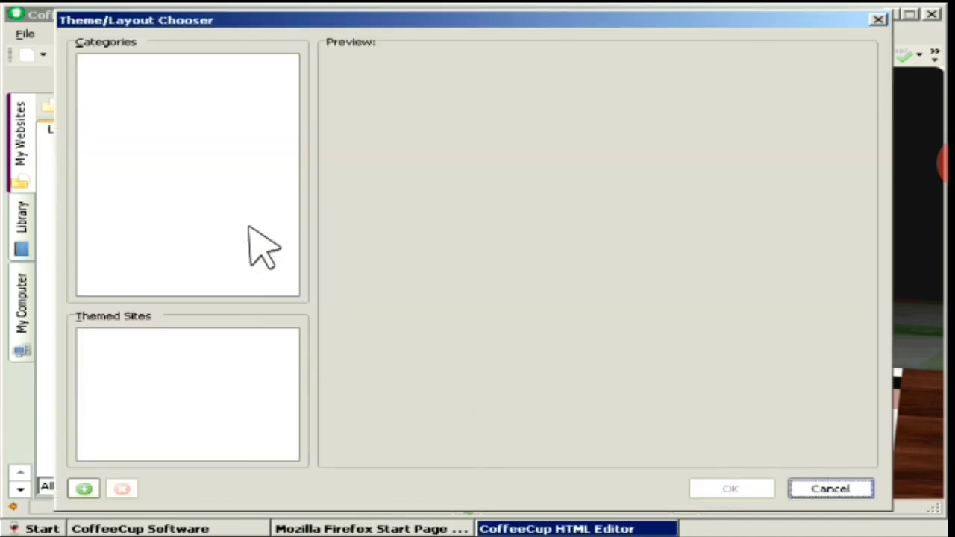
{"action": "left_click", "coordinate": [211, 144]}
{"action": "left_click", "coordinate": [827, 493]}
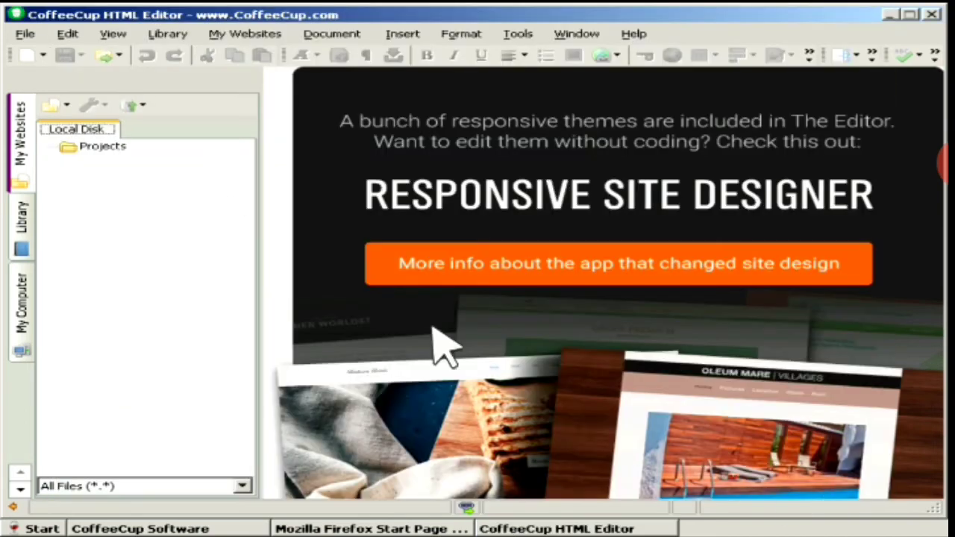
Start a new page from Quick Start and inspect the color pickers for page text and links, keeping the default colors
{"action": "left_click", "coordinate": [25, 34]}
{"action": "left_click", "coordinate": [111, 67]}
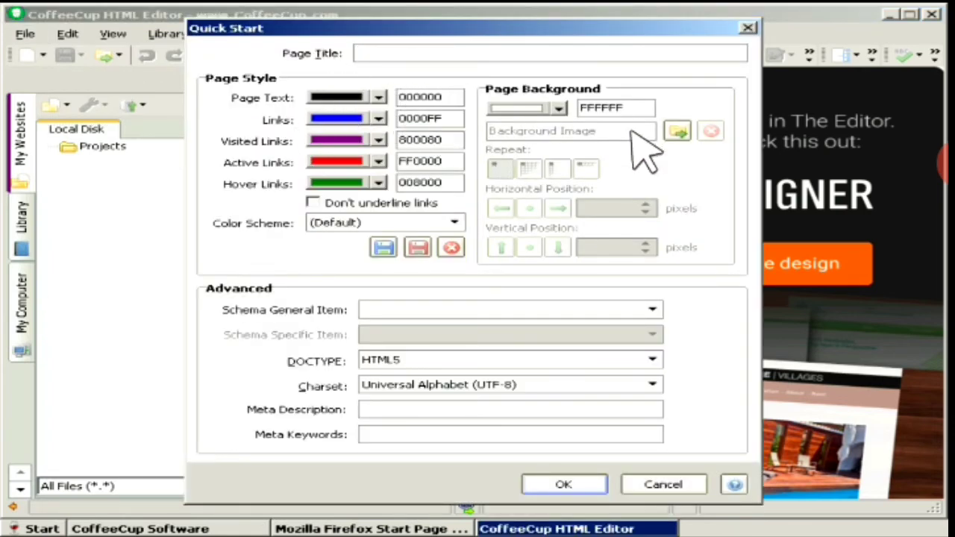
{"action": "left_click", "coordinate": [379, 99]}
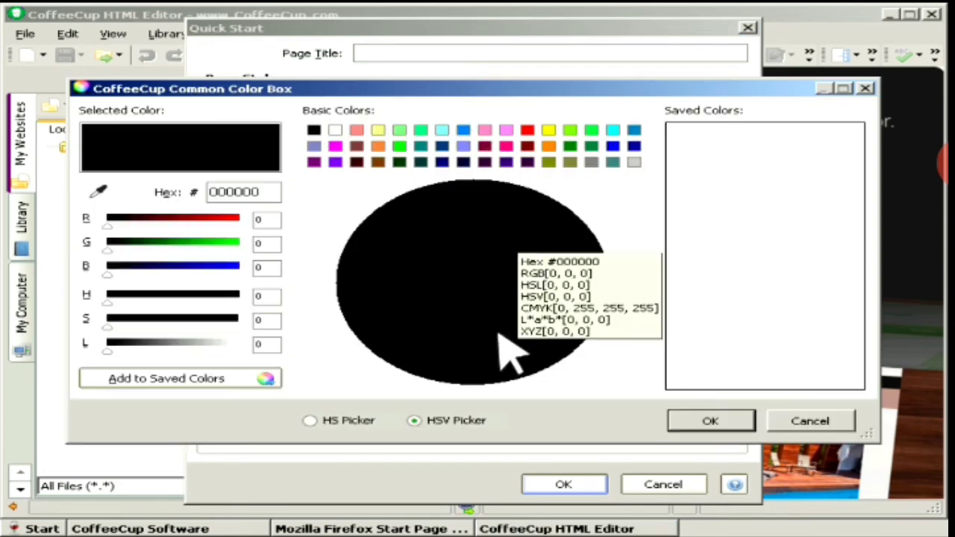
{"action": "left_click", "coordinate": [814, 422]}
{"action": "left_click", "coordinate": [380, 120]}
{"action": "left_click", "coordinate": [381, 121]}
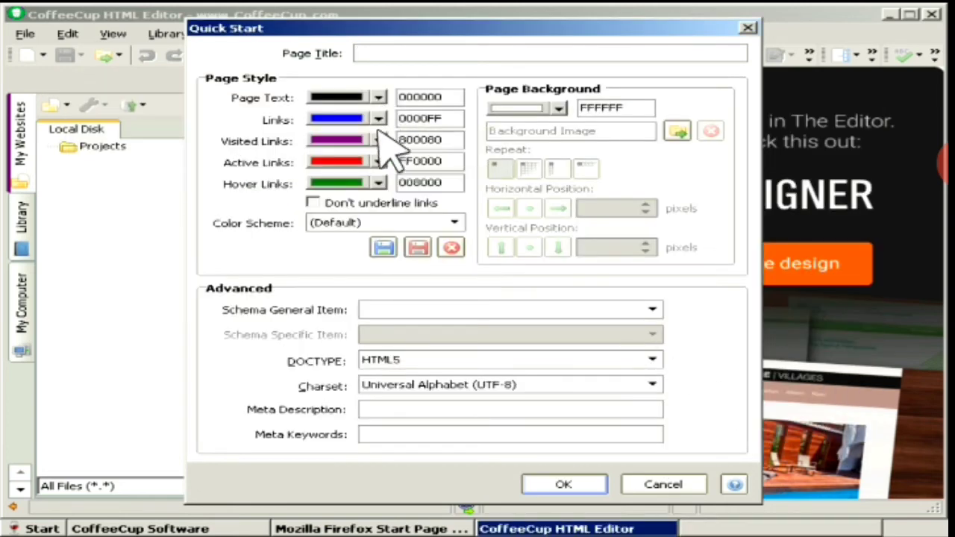
{"action": "left_click", "coordinate": [379, 141]}
{"action": "left_click", "coordinate": [382, 144]}
{"action": "left_click", "coordinate": [379, 184]}
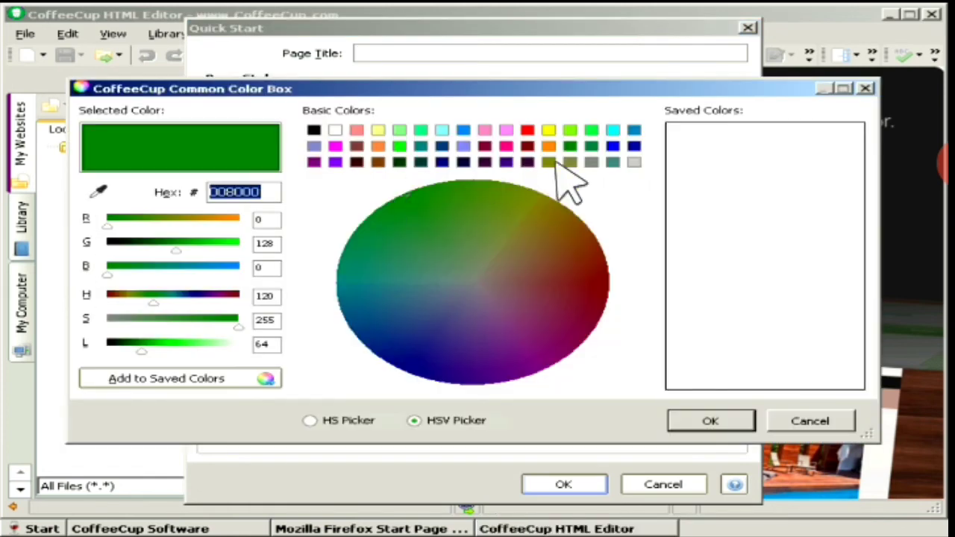
{"action": "left_click", "coordinate": [866, 89]}
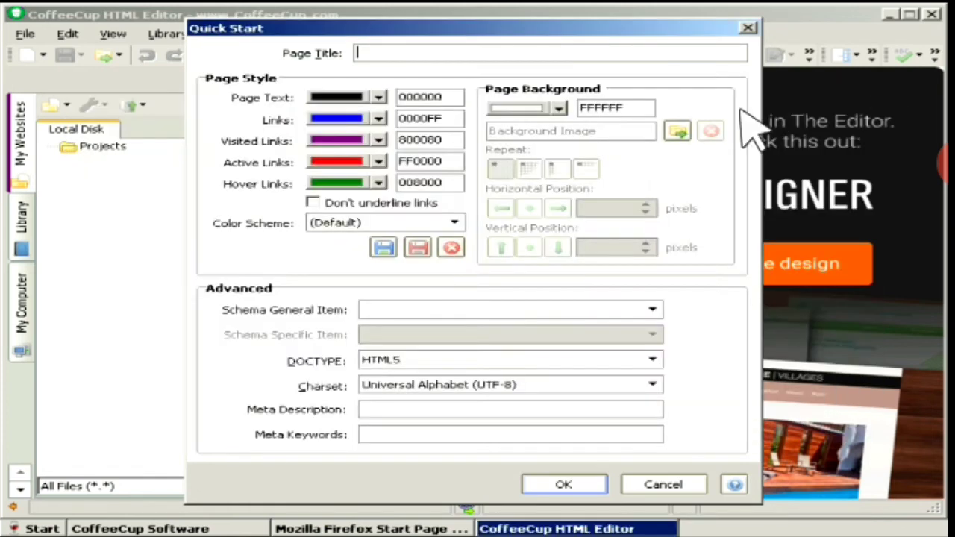
Keep the (Default) color scheme and Universal Alphabet (UTF-8) charset, and create the HTML5 page
{"action": "left_click", "coordinate": [605, 391]}
{"action": "left_click", "coordinate": [602, 390]}
{"action": "left_click", "coordinate": [403, 409]}
{"action": "left_click", "coordinate": [455, 222]}
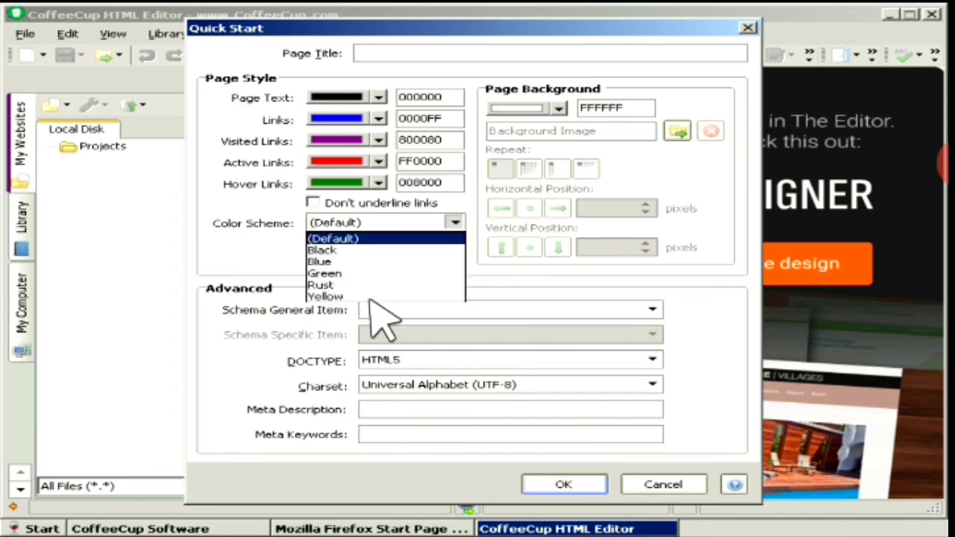
{"action": "left_click", "coordinate": [389, 223]}
{"action": "left_click", "coordinate": [575, 486]}
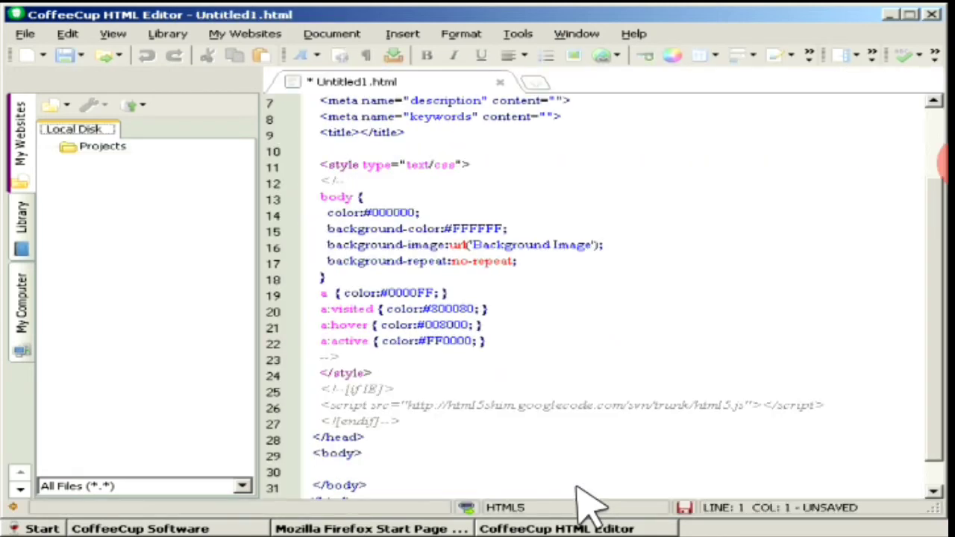
Look over the file commands and display the code snippets list beside the document
{"action": "left_click", "coordinate": [29, 36]}
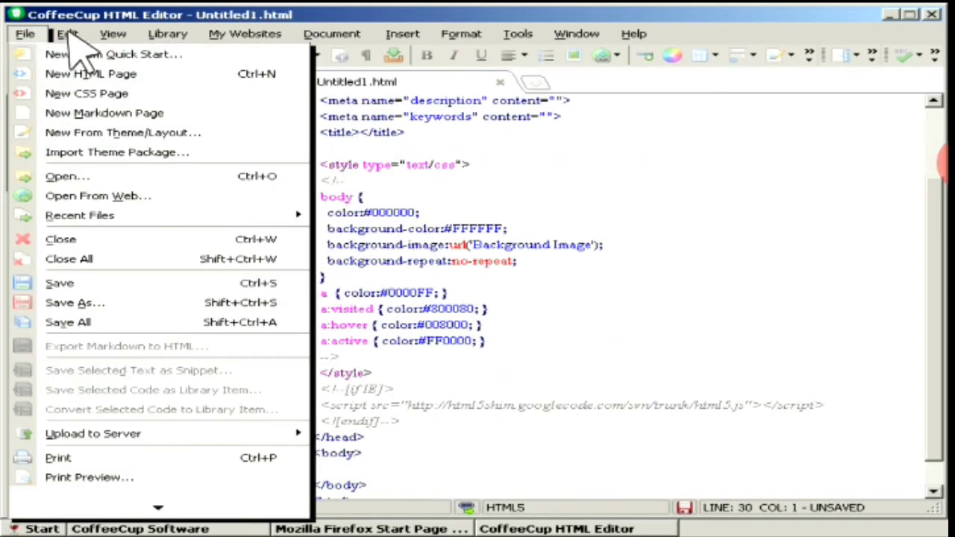
{"action": "key", "text": "Escape"}
{"action": "left_click", "coordinate": [113, 34]}
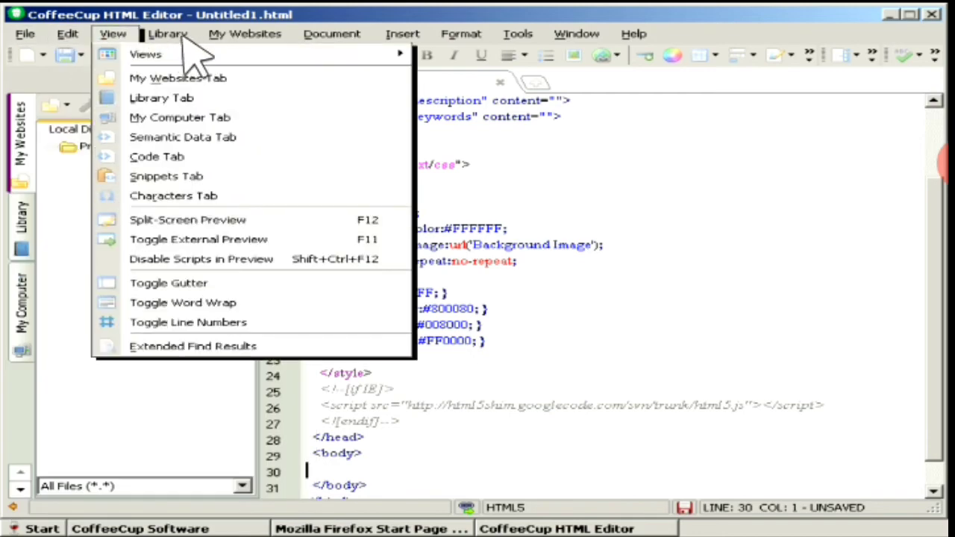
{"action": "left_click", "coordinate": [188, 183]}
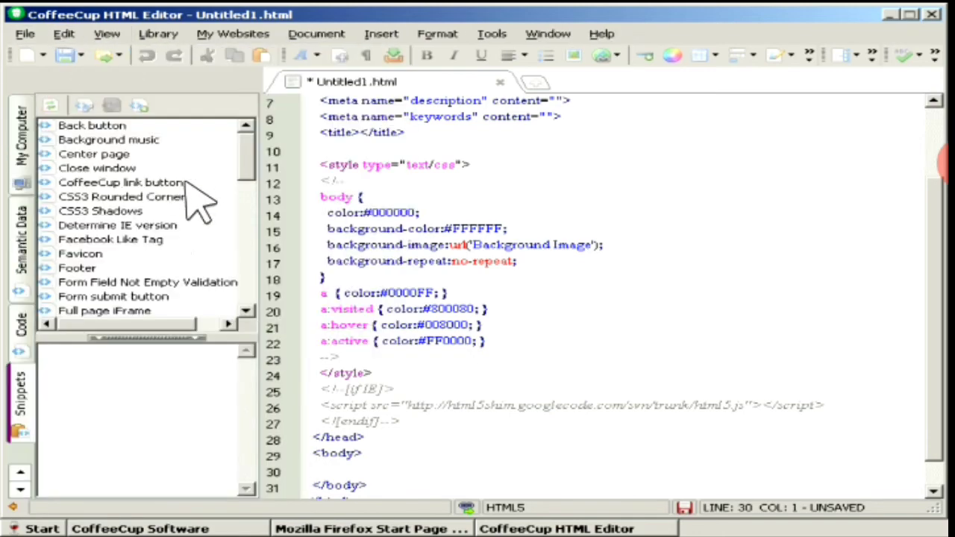
Preview the code of the Back button, Center page and CSS3 Rounded Corners snippets
{"action": "left_click", "coordinate": [101, 127]}
{"action": "left_click", "coordinate": [111, 154]}
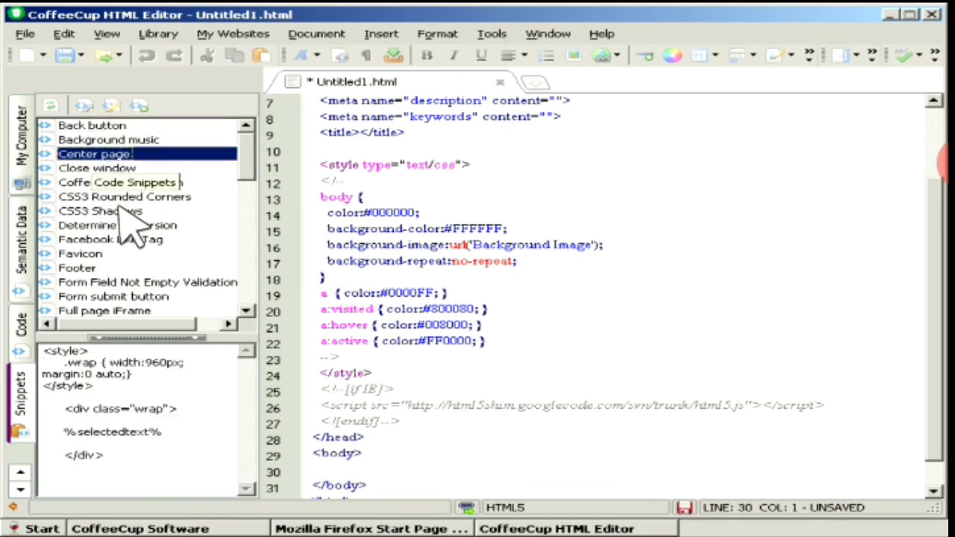
{"action": "left_click", "coordinate": [128, 197]}
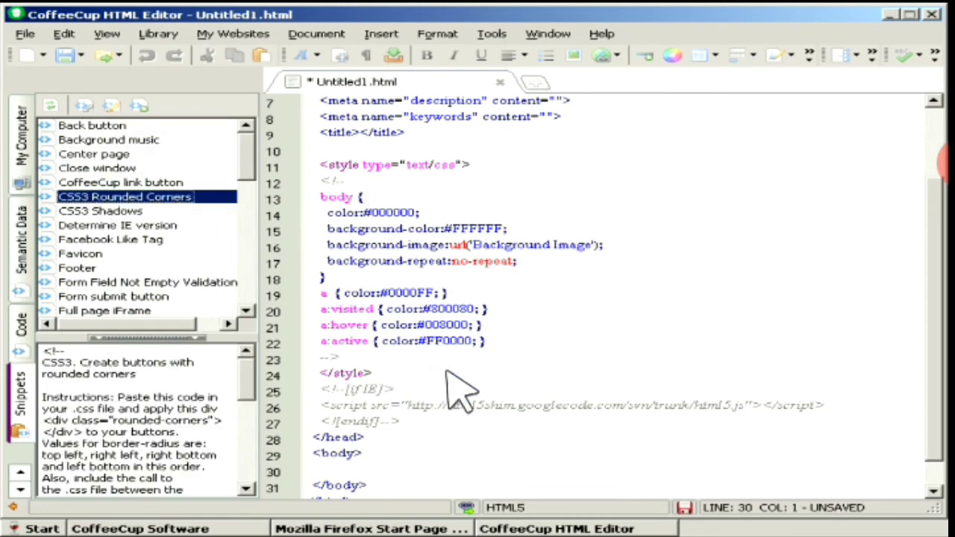
Insert the Header snippet on the empty line 30 inside the page body
{"action": "scroll", "coordinate": [448, 371], "scroll_direction": "down", "scroll_amount": 5}
{"action": "left_click", "coordinate": [318, 472]}
{"action": "scroll", "coordinate": [317, 471], "scroll_direction": "down", "scroll_amount": 5}
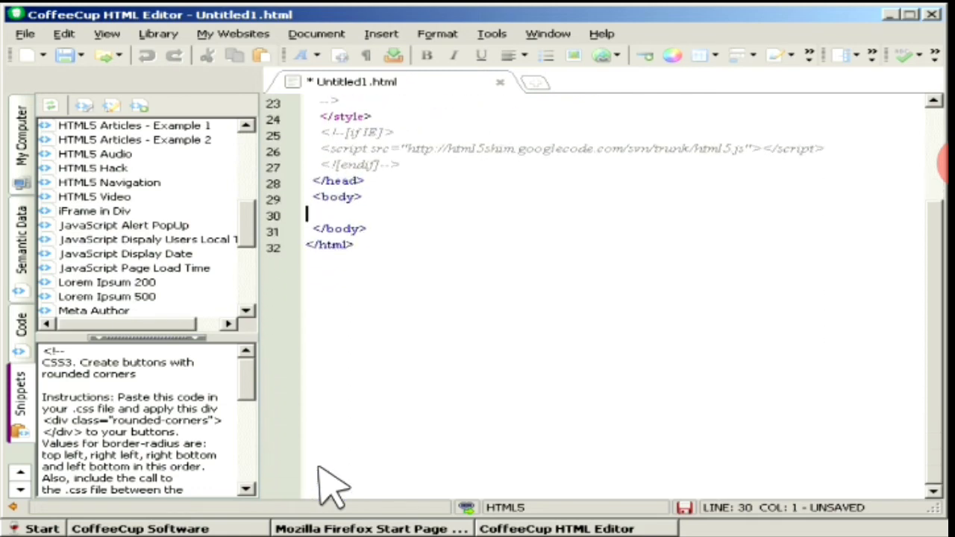
{"action": "left_click", "coordinate": [245, 126]}
{"action": "left_click", "coordinate": [245, 126]}
{"action": "left_click", "coordinate": [94, 212]}
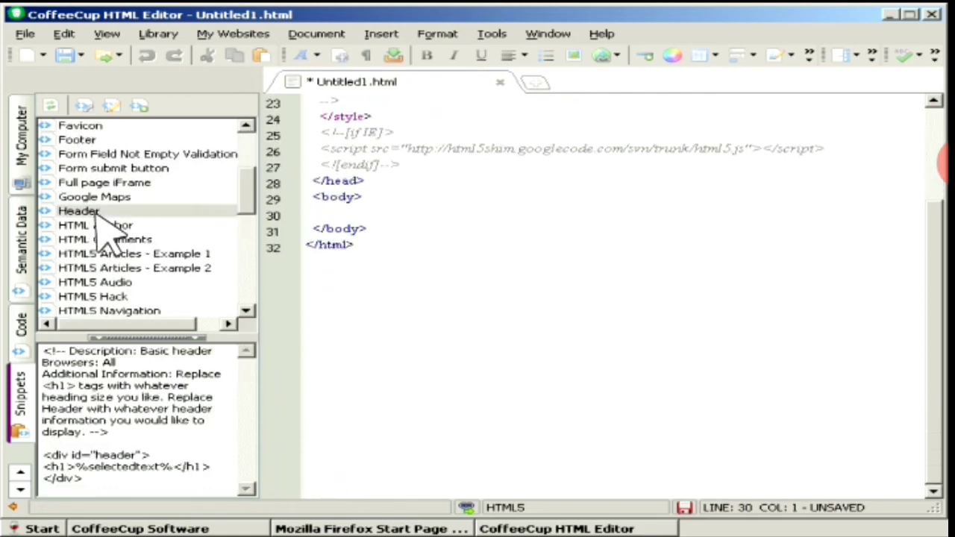
{"action": "left_click", "coordinate": [83, 105]}
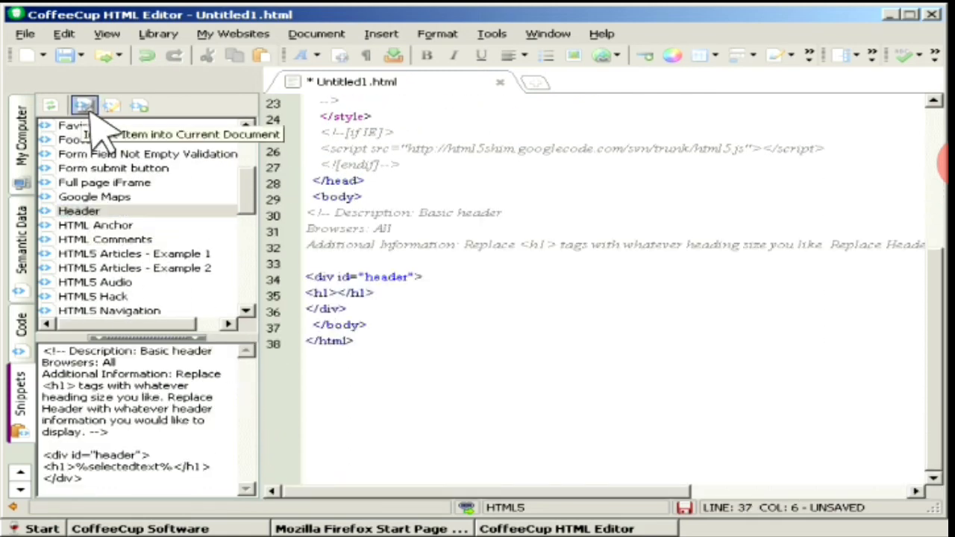
Enter "VIVID OTG" as the heading text between the h1 tags of the header block
{"action": "left_click", "coordinate": [340, 292]}
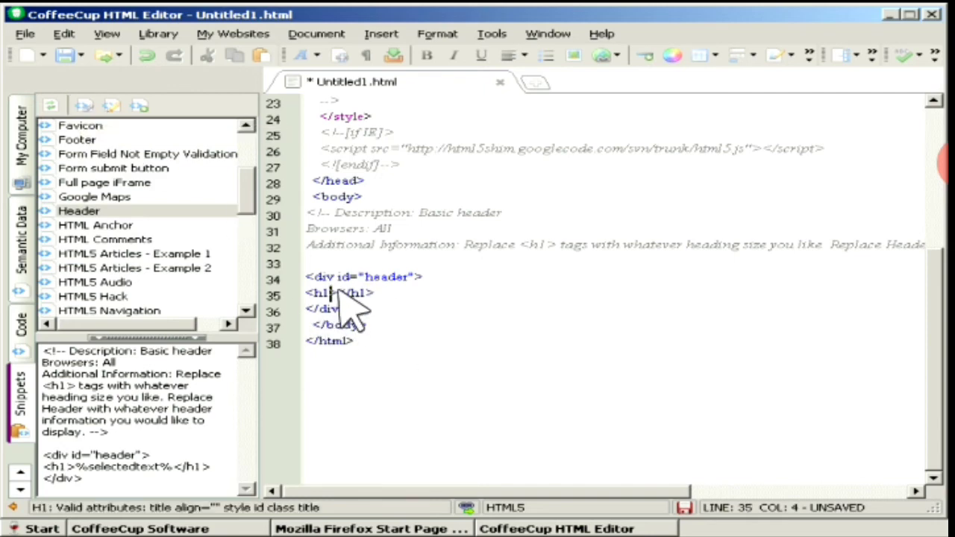
{"action": "scroll", "coordinate": [437, 303], "scroll_direction": "up", "scroll_amount": 3}
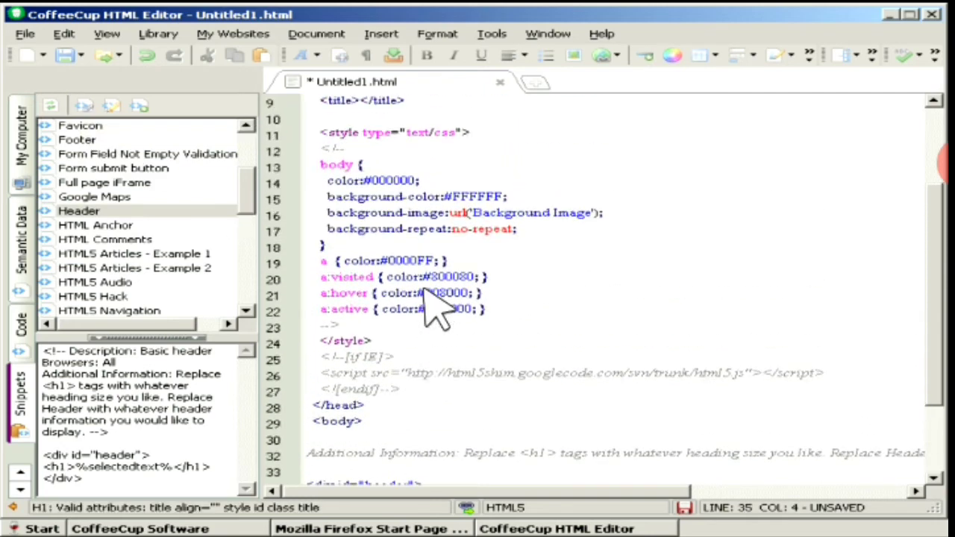
{"action": "scroll", "coordinate": [437, 306], "scroll_direction": "down", "scroll_amount": 2}
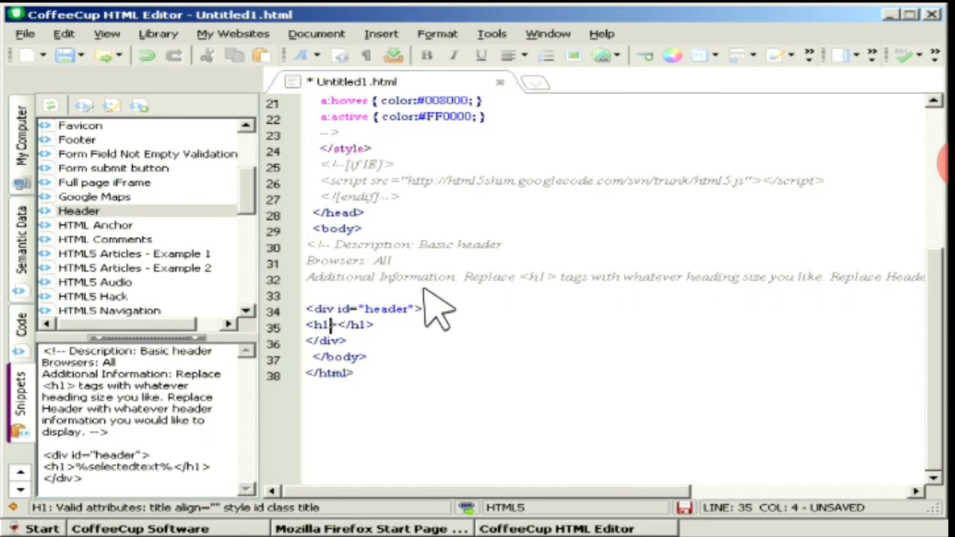
{"action": "scroll", "coordinate": [436, 306], "scroll_direction": "down", "scroll_amount": 3}
{"action": "key", "text": "Right"}
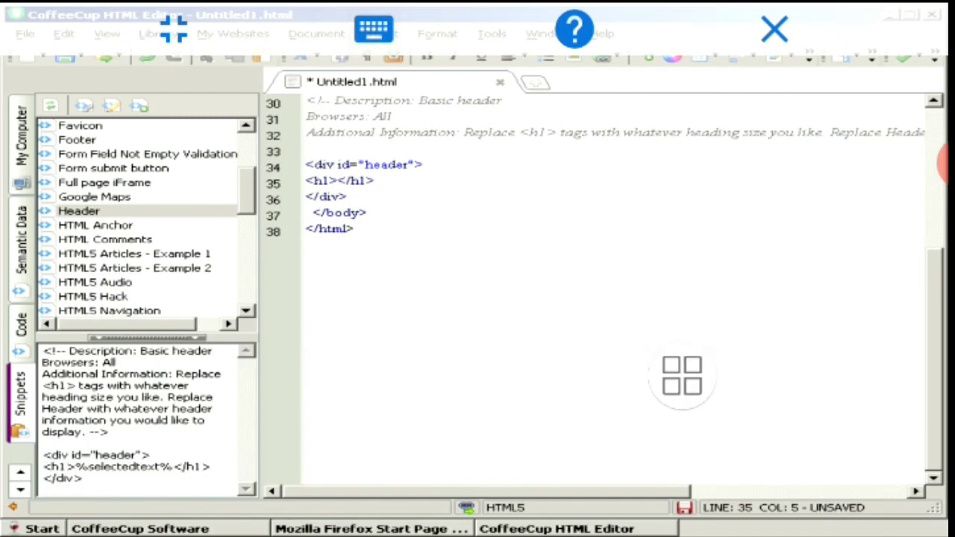
{"action": "left_click", "coordinate": [373, 28]}
{"action": "type", "text": "VIVID O"}
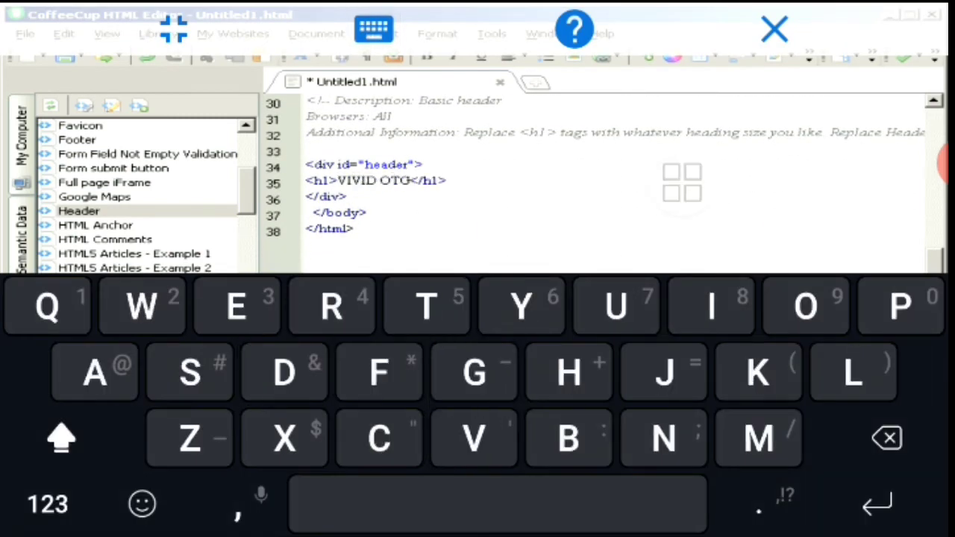
{"action": "type", "text": "TG"}
Erase the heading text just entered between the h1 tags
{"action": "key", "text": "BackSpace"}
{"action": "key", "text": "BackSpace"}
{"action": "key", "text": "BackSpace"}
{"action": "key", "text": "BackSpace"}
{"action": "key", "text": "BackSpace"}
{"action": "key", "text": "BackSpace"}
{"action": "key", "text": "BackSpace"}
{"action": "key", "text": "BackSpace"}
{"action": "key", "text": "BackSpace"}
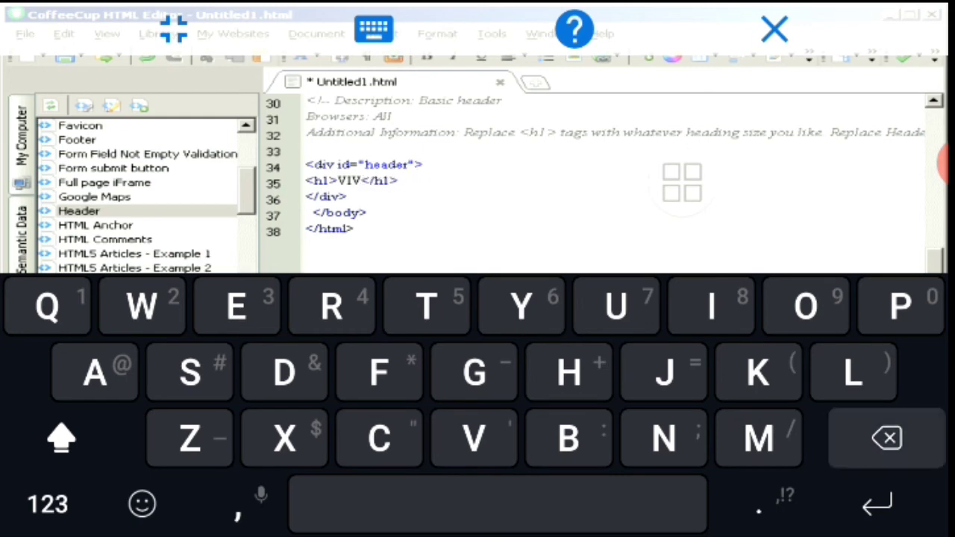